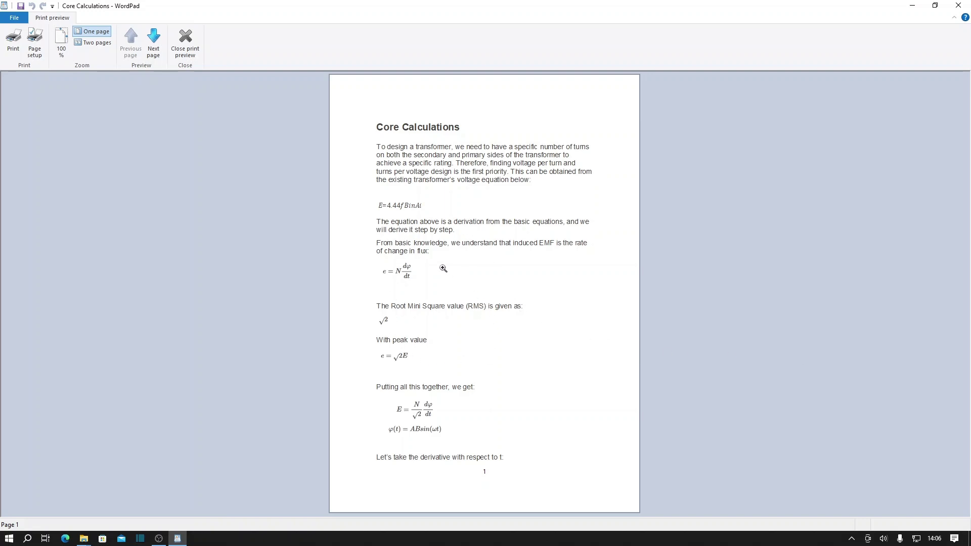
Read through the Core Calculations document pages and browse the EI66 bobbin and EI lamination dimension images
click(154, 39)
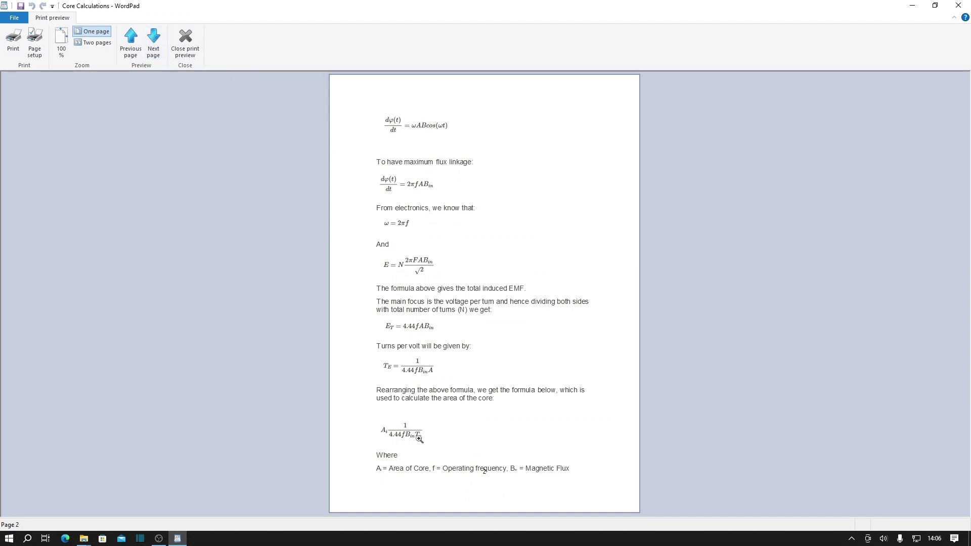
click(154, 42)
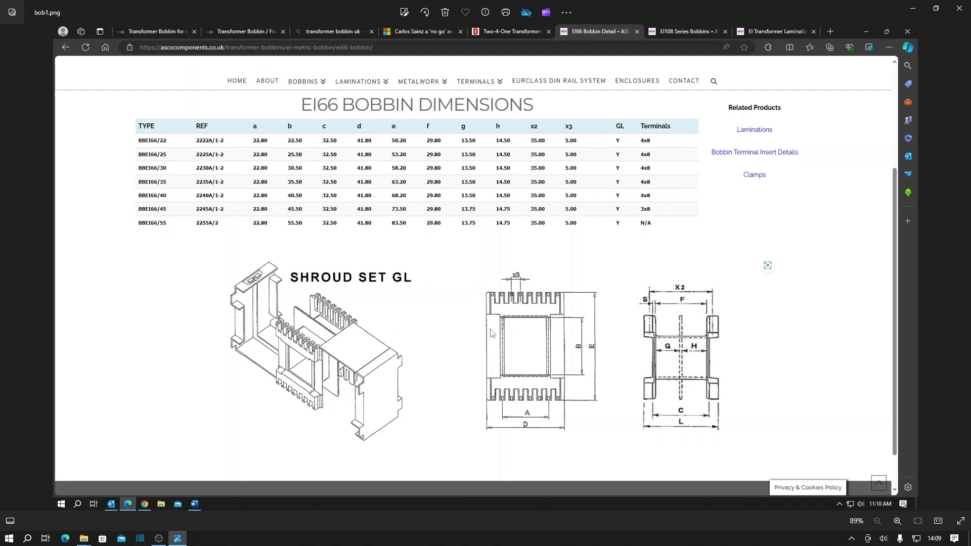
key(Right)
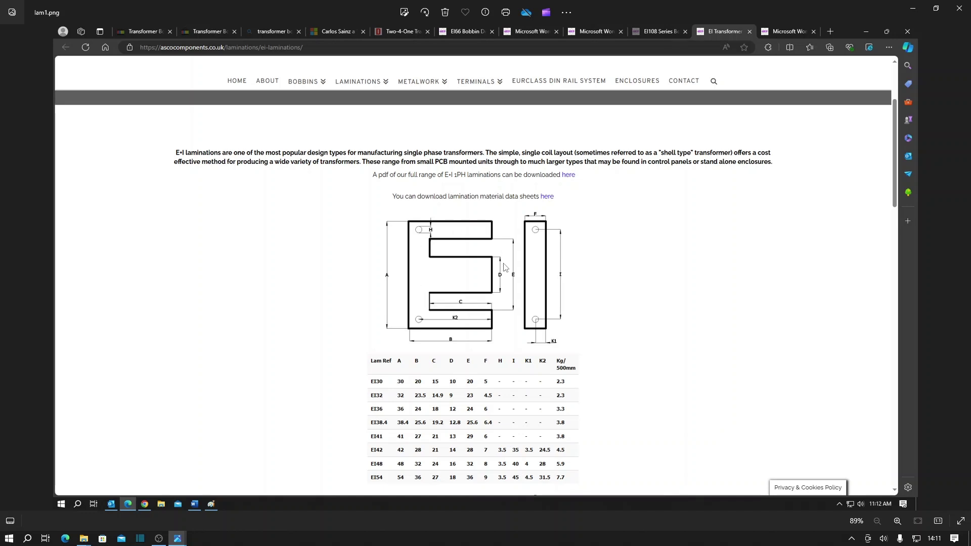
key(Right)
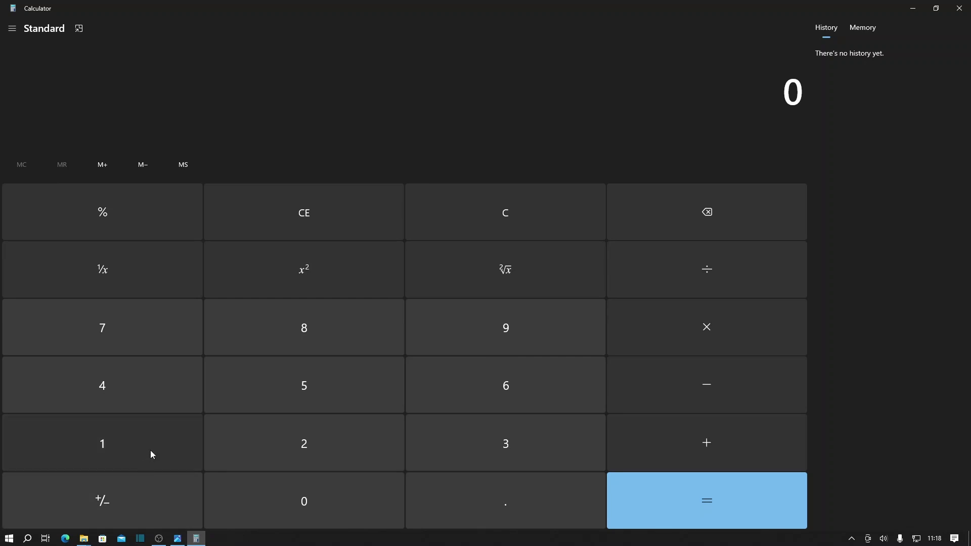
In Calculator, convert 23 mm to inches by dividing 1 by 25.4 and multiplying the result by 23
click(138, 447)
click(696, 280)
click(357, 450)
click(340, 388)
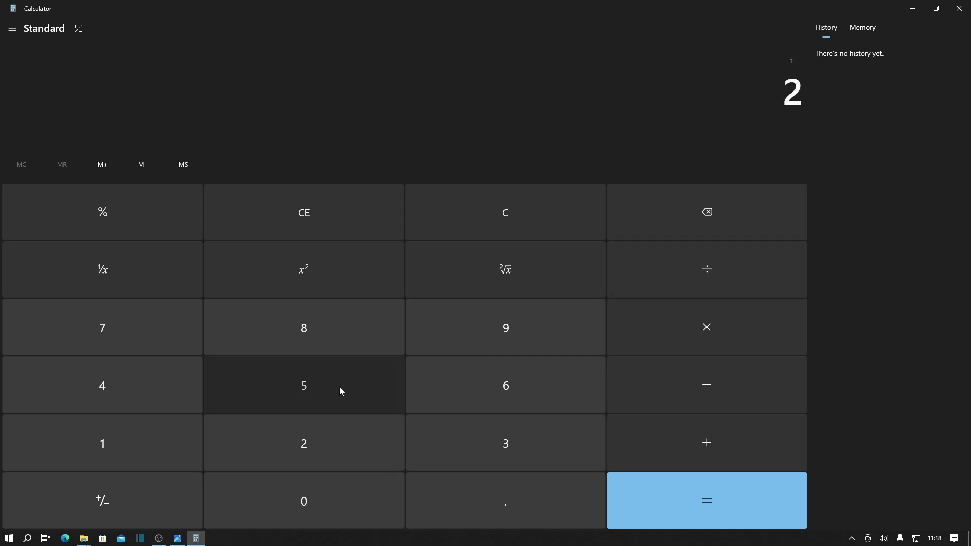
click(485, 515)
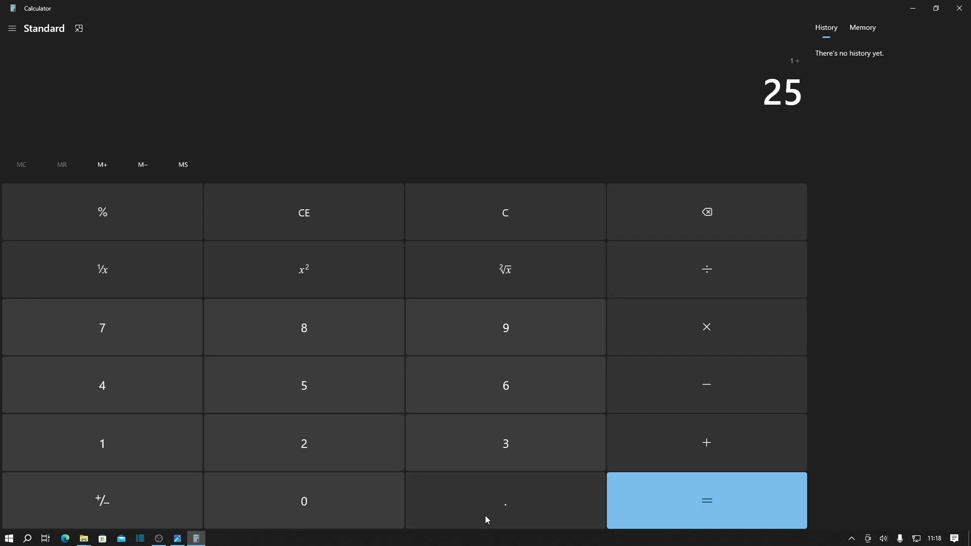
click(132, 405)
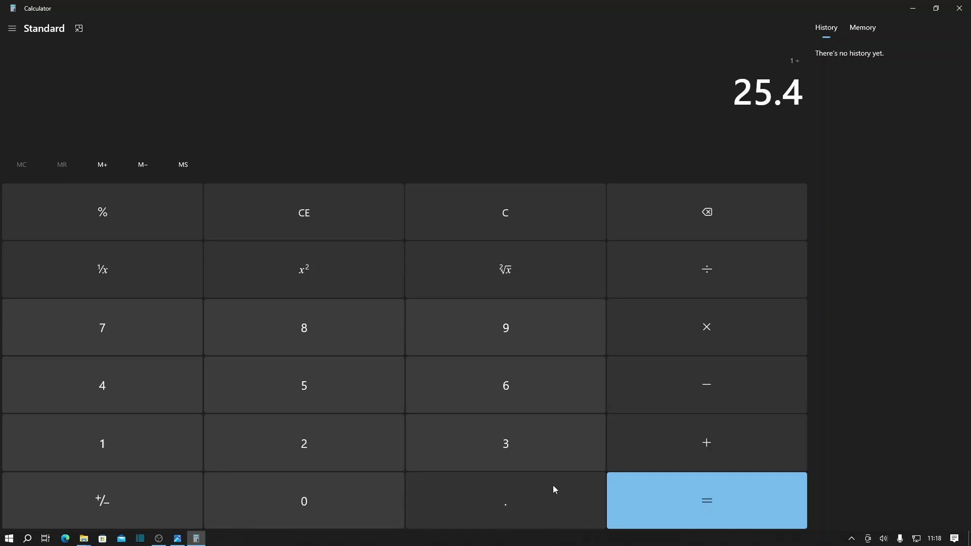
click(677, 501)
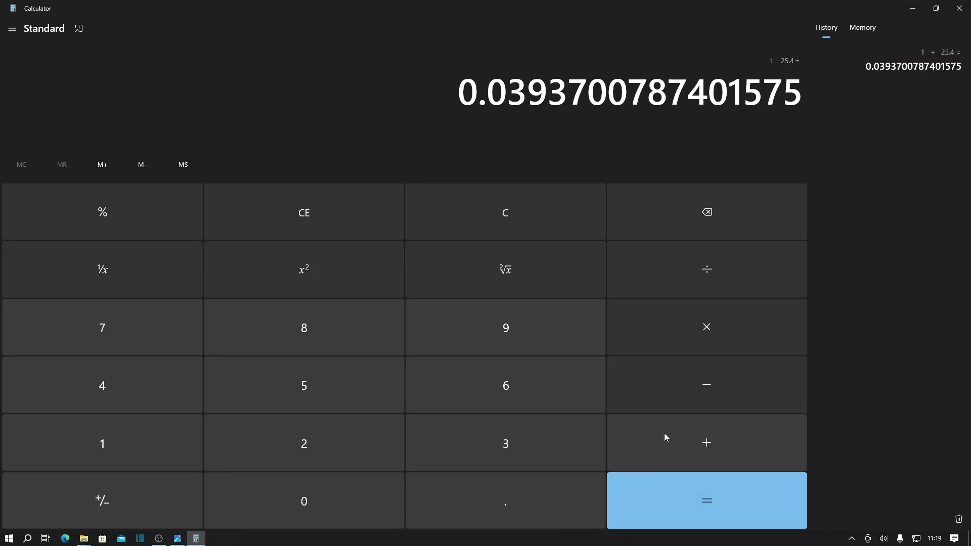
click(715, 328)
click(338, 438)
click(508, 443)
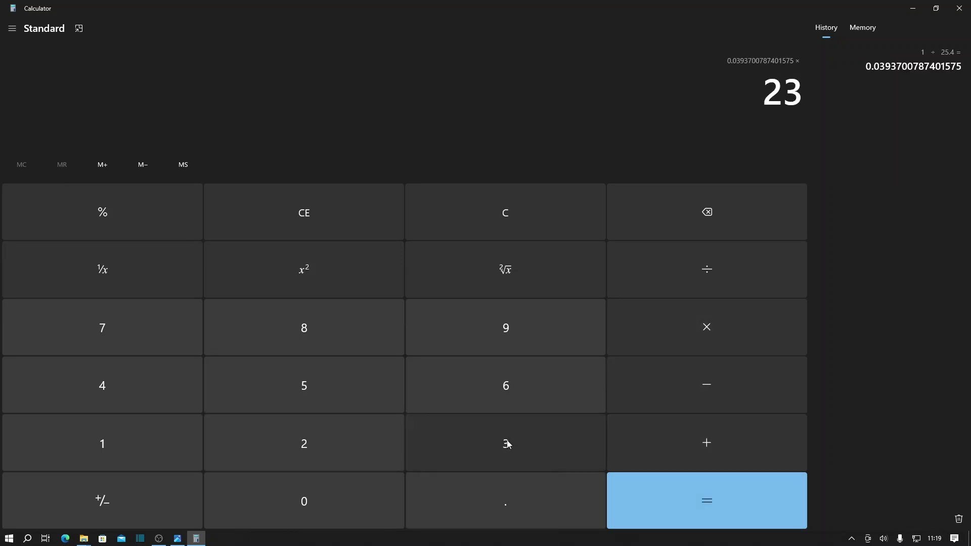
click(680, 505)
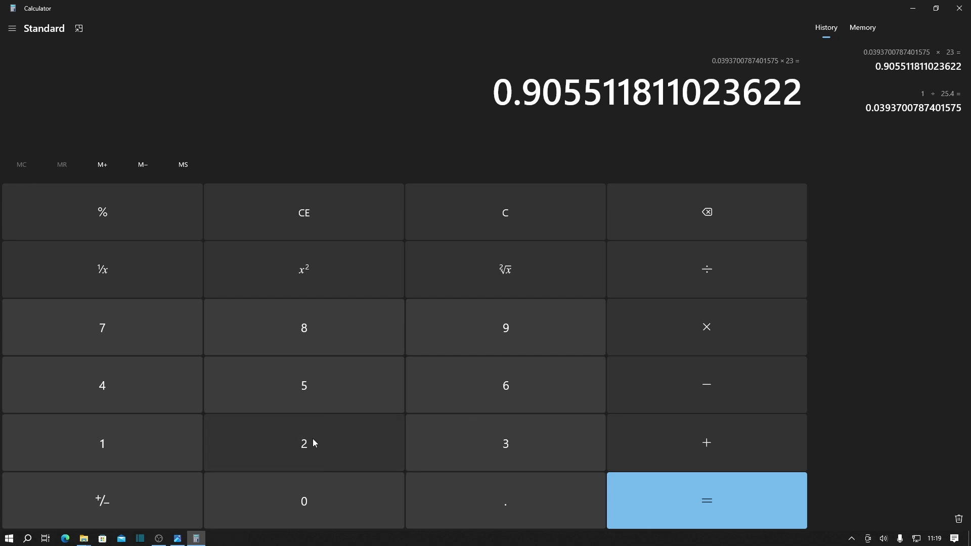
Convert 25 mm to inches by dividing 1 by 25.4 and multiplying the result by 25
key(1)
key(slash)
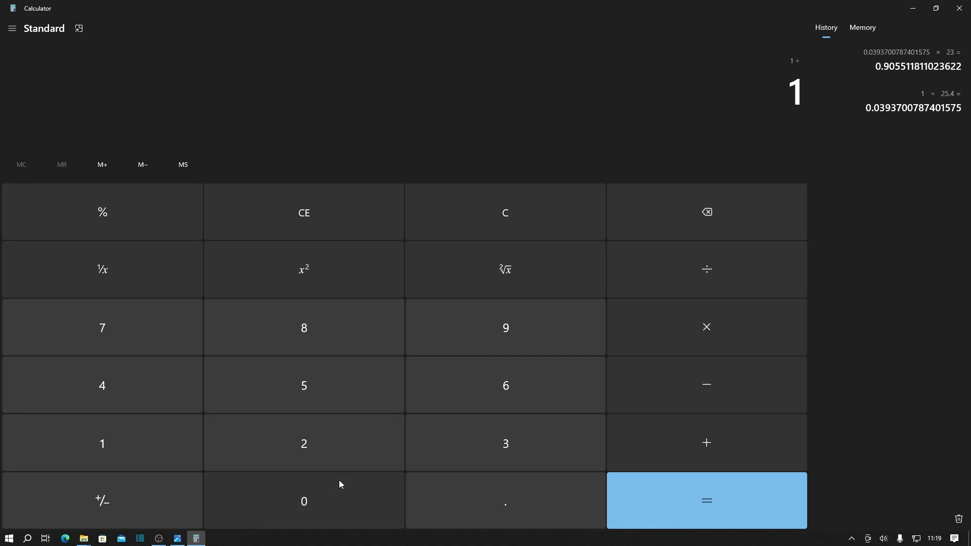
key(2)
key(5)
key(period)
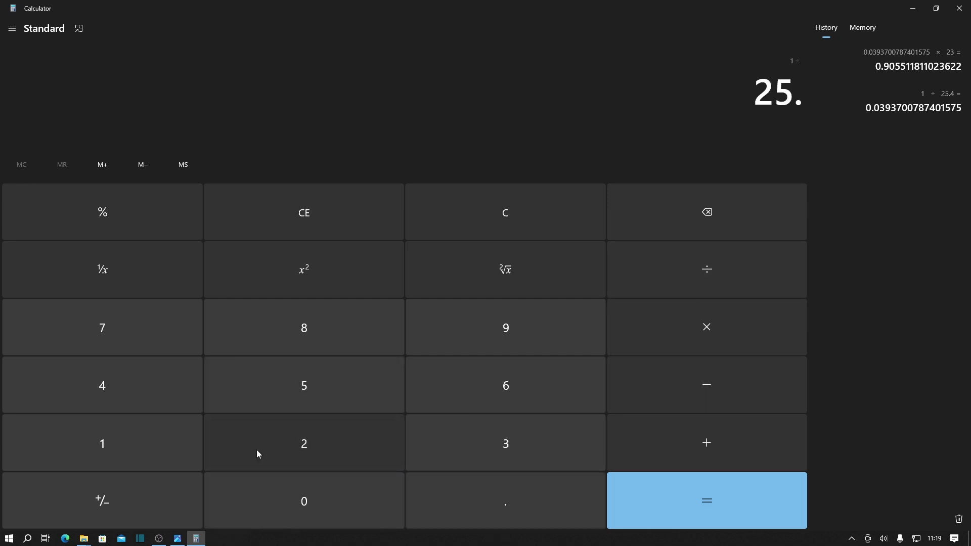
key(4)
key(asterisk)
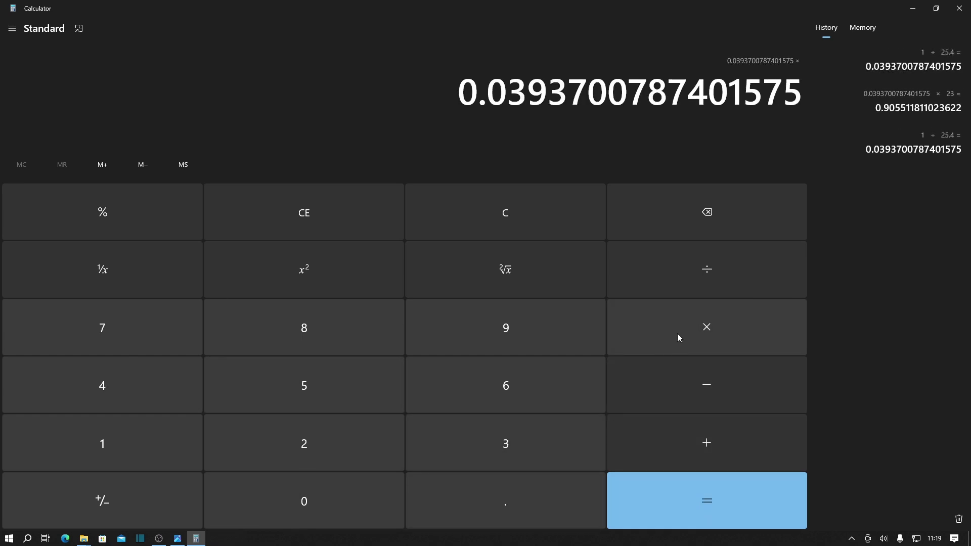
click(333, 435)
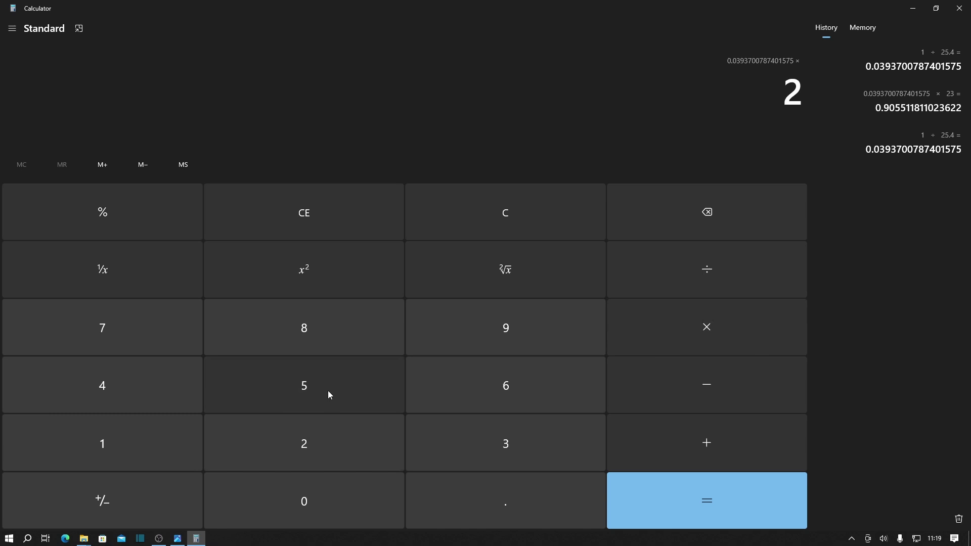
click(683, 506)
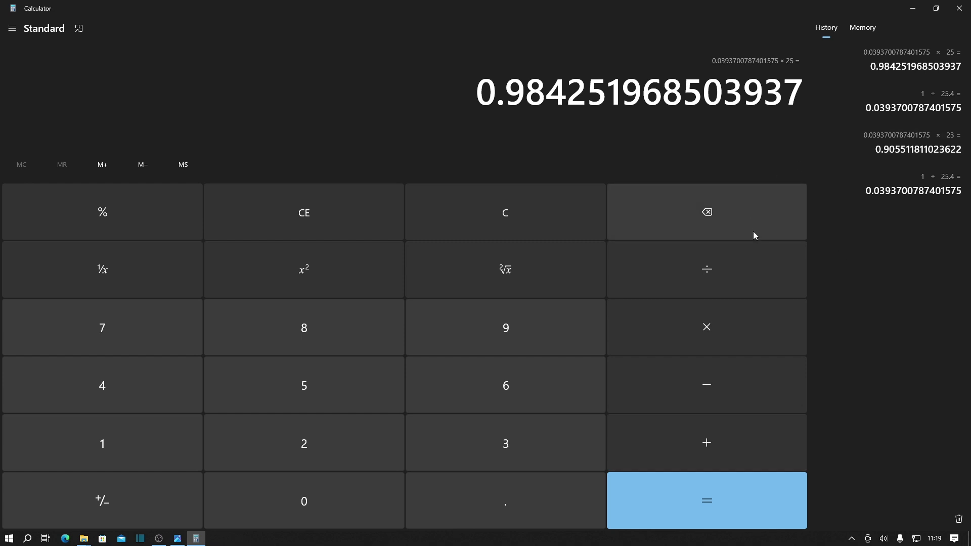
Multiply the converted 25 mm dimension by 0.9055 to calculate the core area in square inches
click(763, 326)
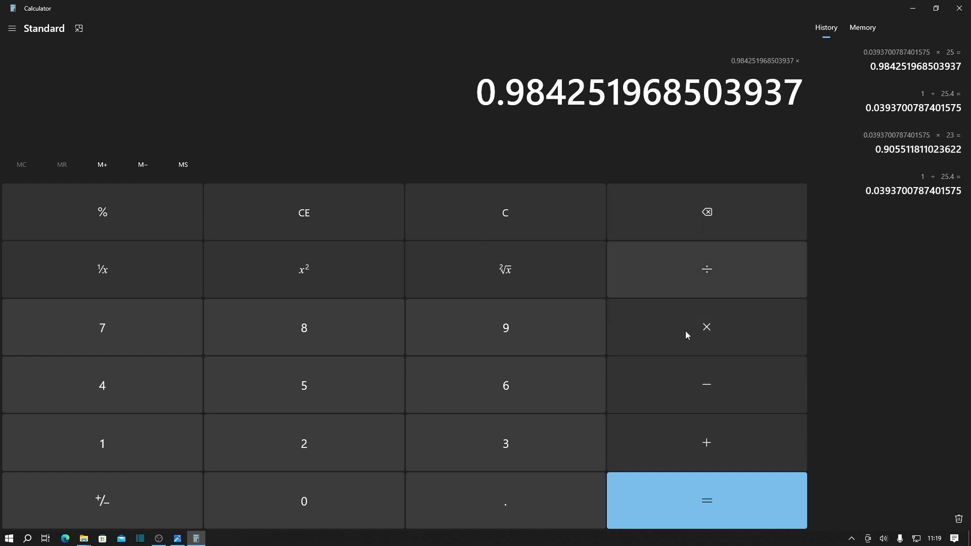
click(461, 501)
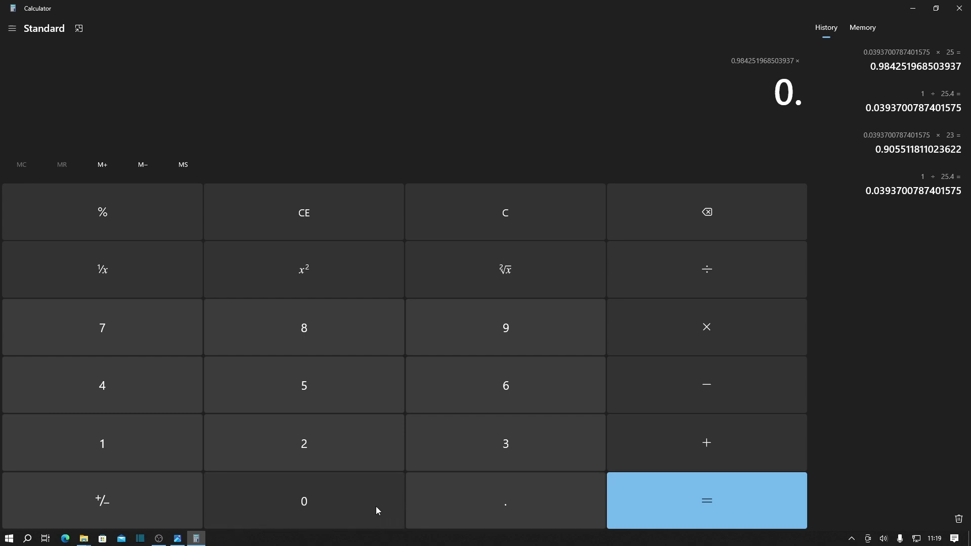
click(507, 343)
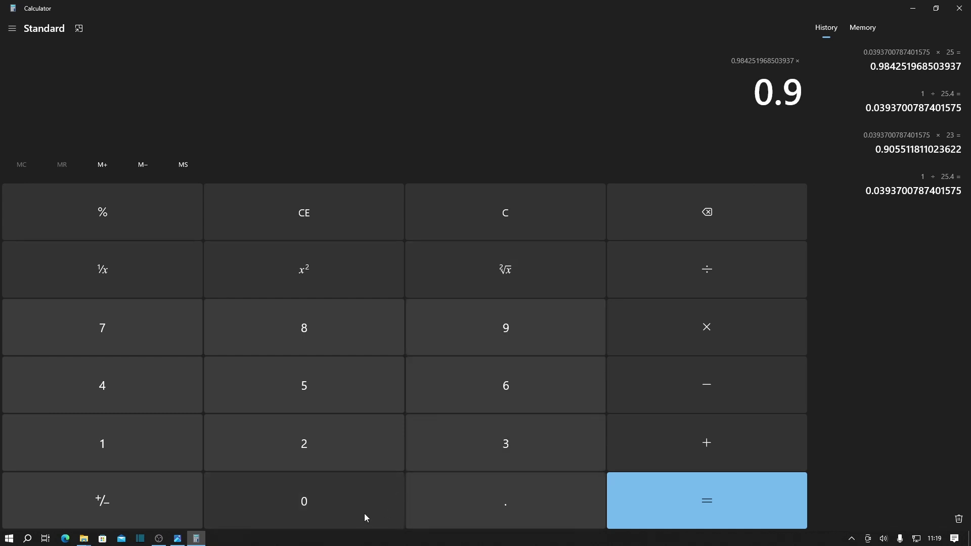
click(361, 512)
double_click(325, 386)
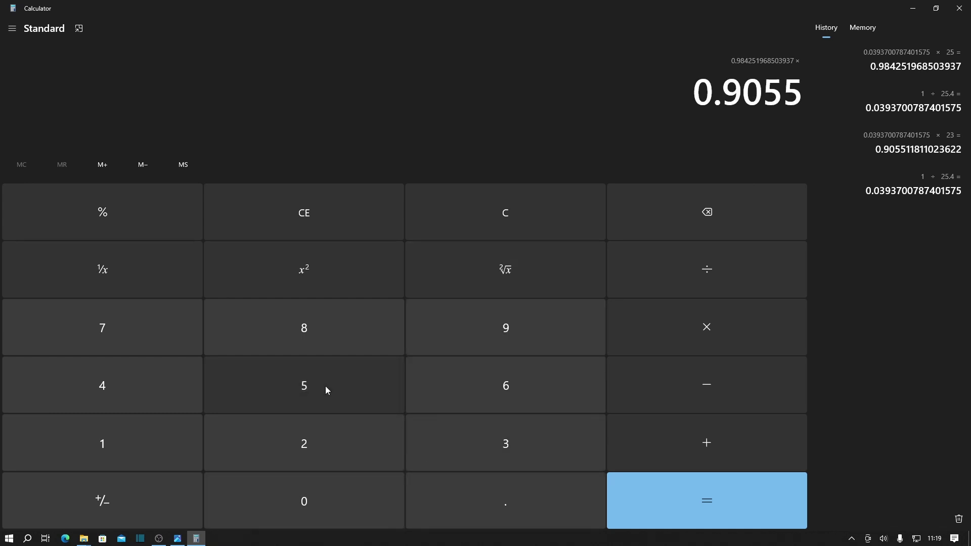
click(680, 500)
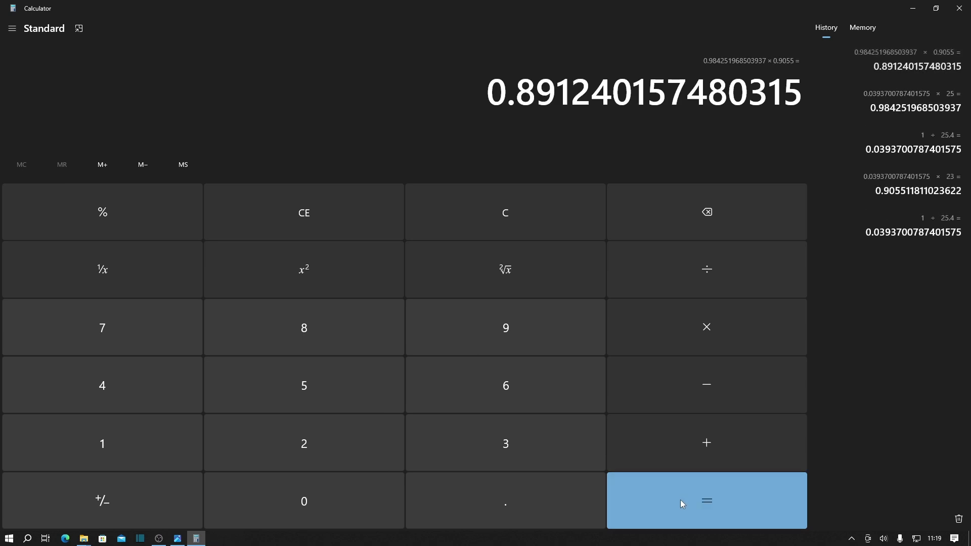
Multiply the core area result by 5.58
click(719, 325)
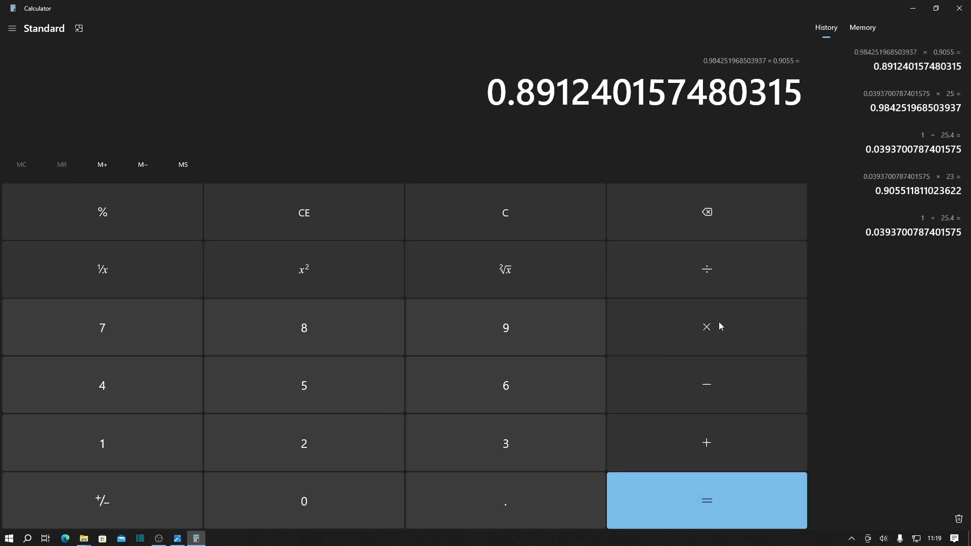
click(325, 407)
click(467, 502)
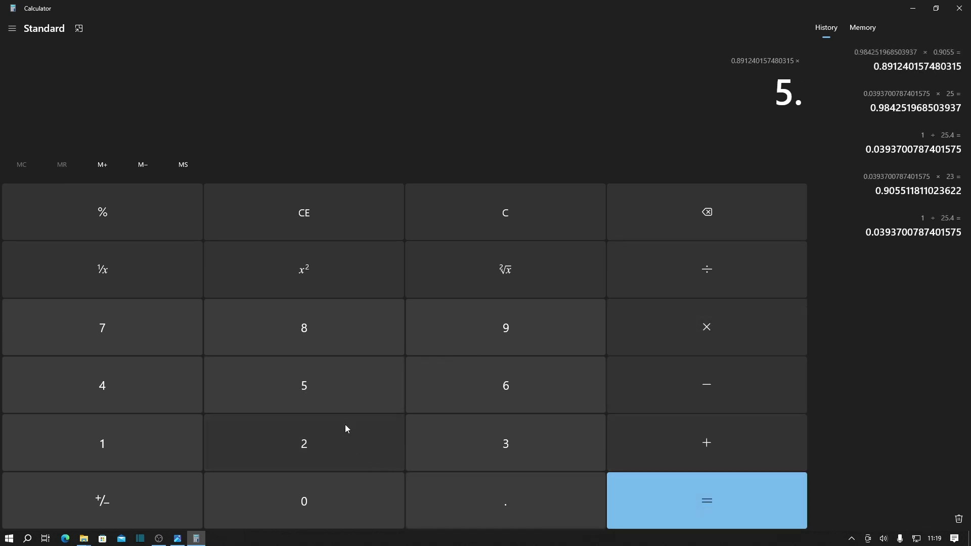
click(333, 392)
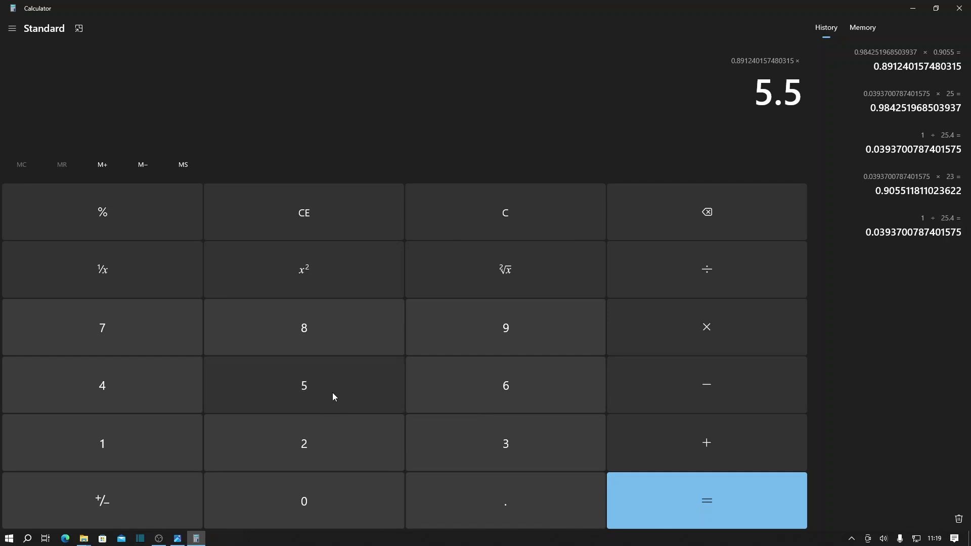
click(333, 337)
click(614, 478)
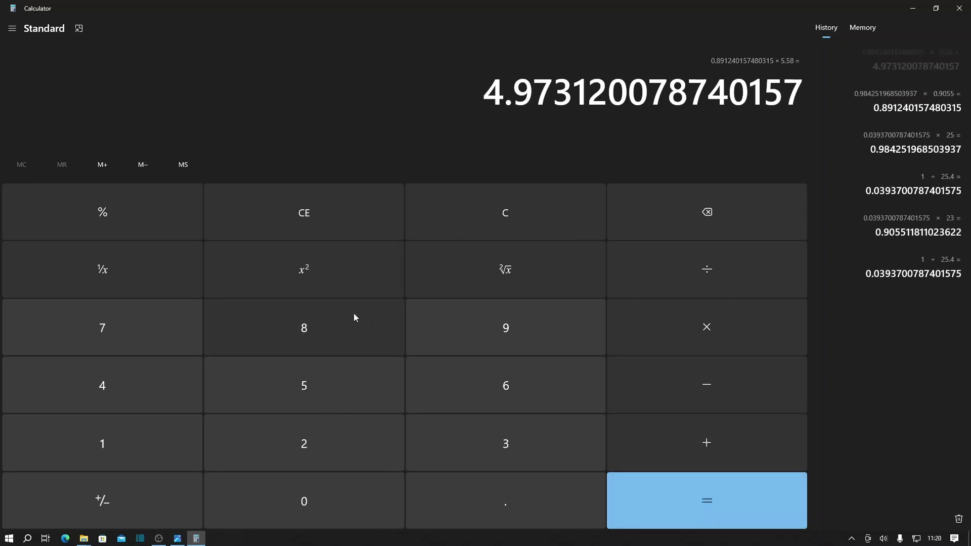
click(284, 286)
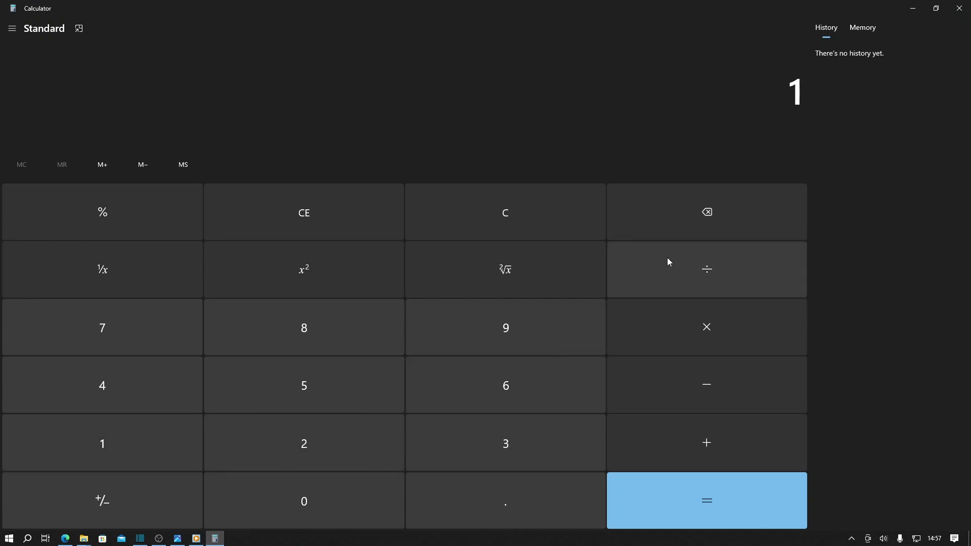
Convert 22 mm to inches by dividing 1 by 25.4 and multiplying the result by 22
click(286, 449)
click(308, 395)
click(477, 501)
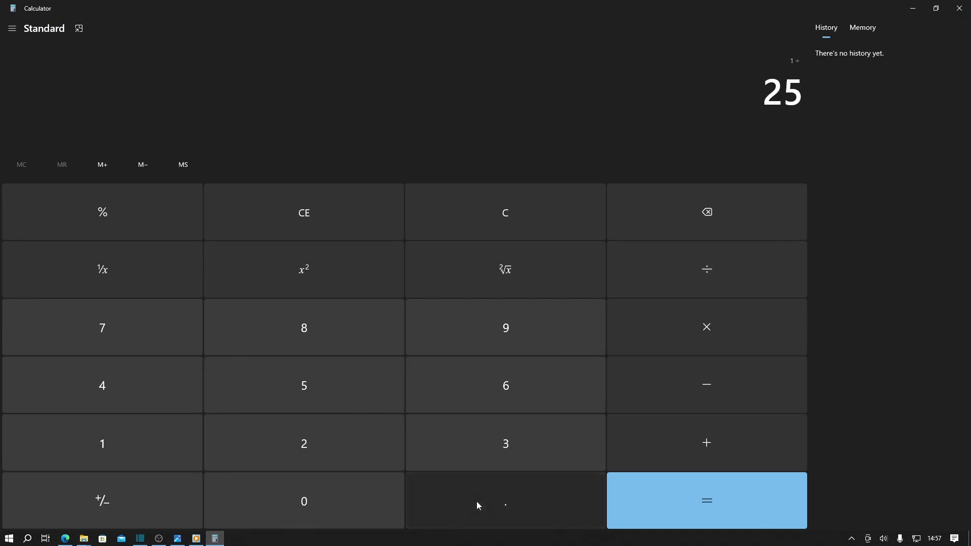
click(169, 386)
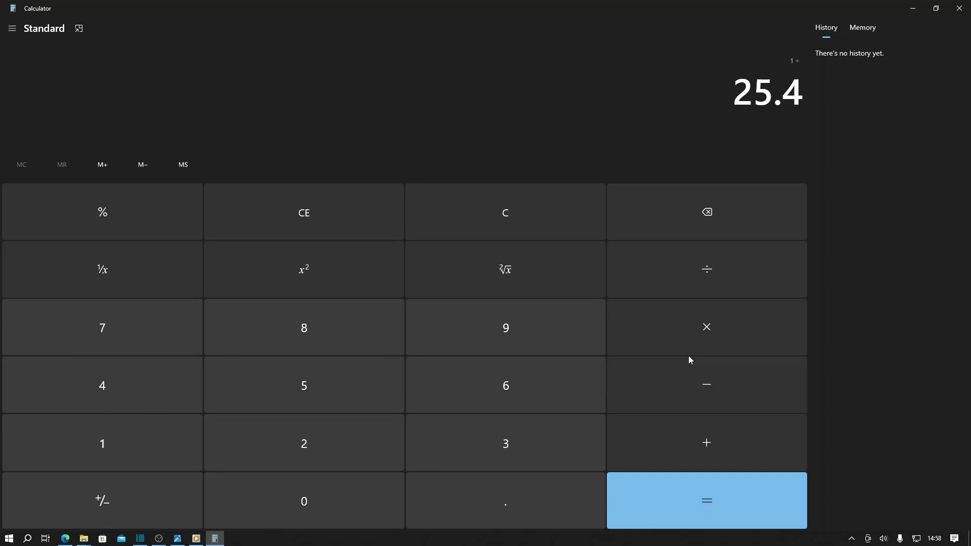
click(714, 513)
click(707, 327)
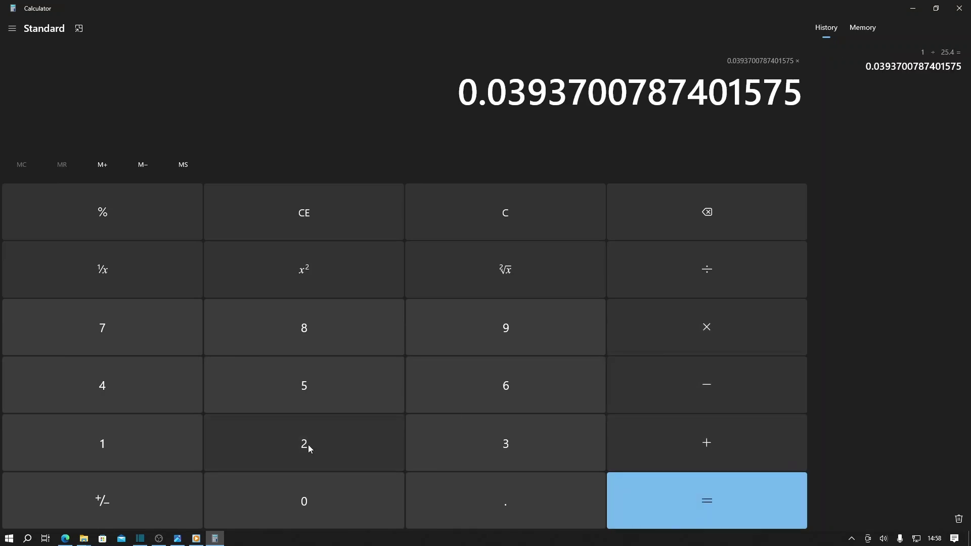
click(308, 445)
click(308, 445)
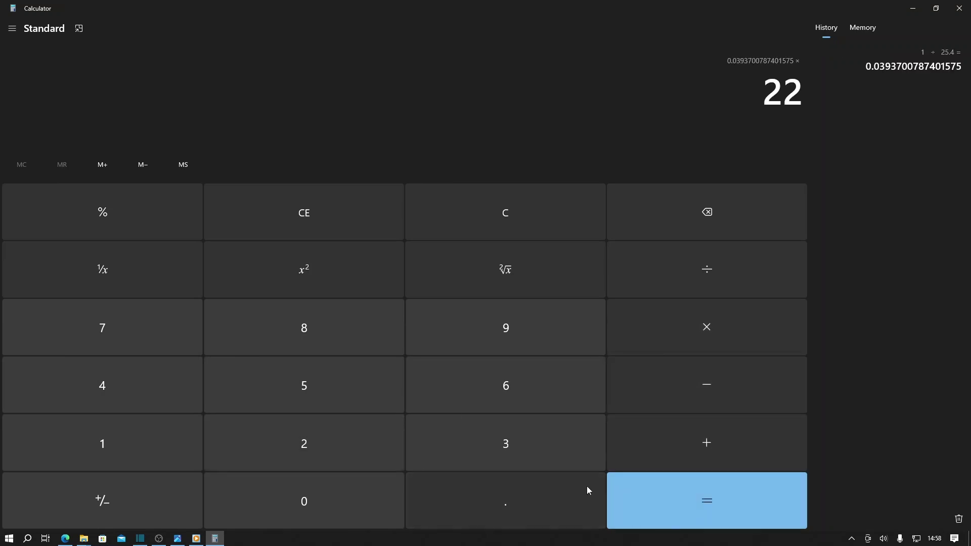
click(682, 500)
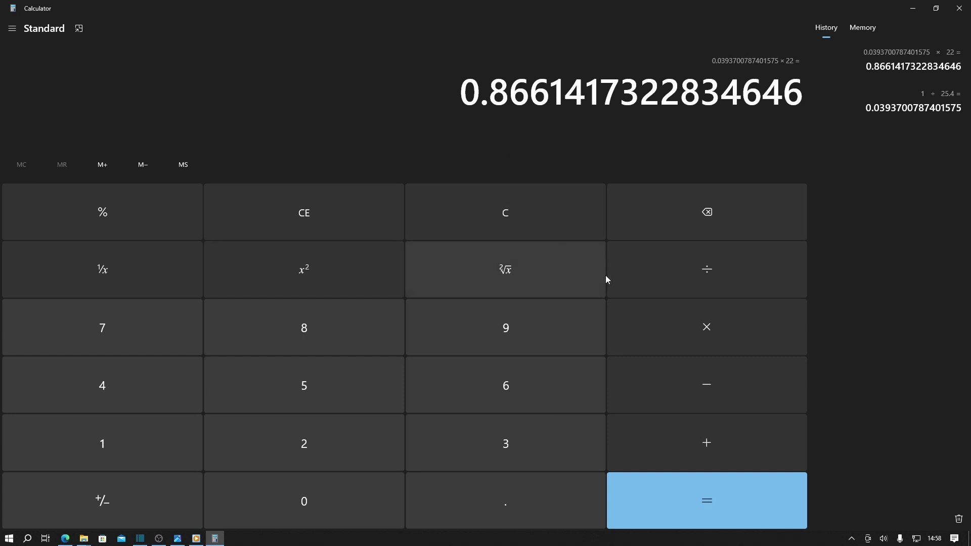
Multiply the converted 22 mm dimension by 0.75
click(692, 331)
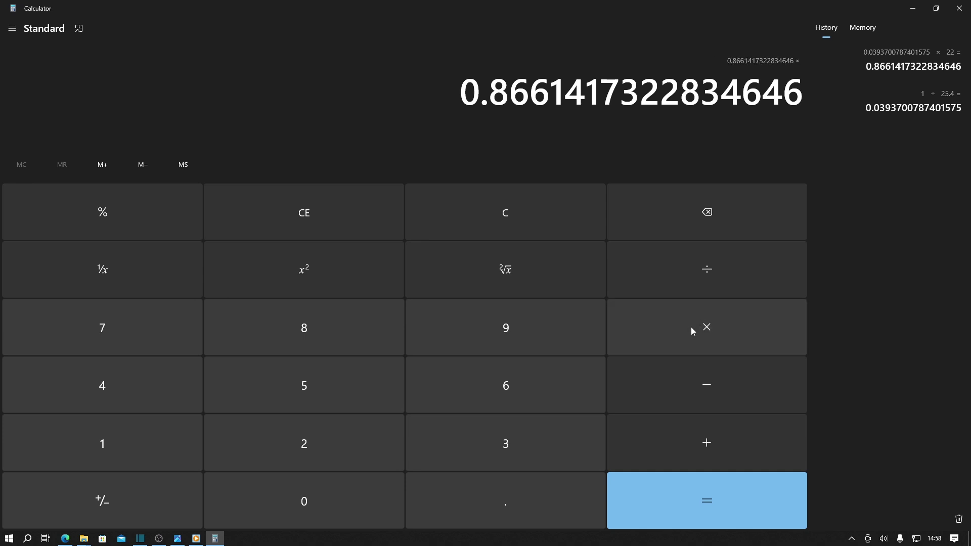
click(494, 504)
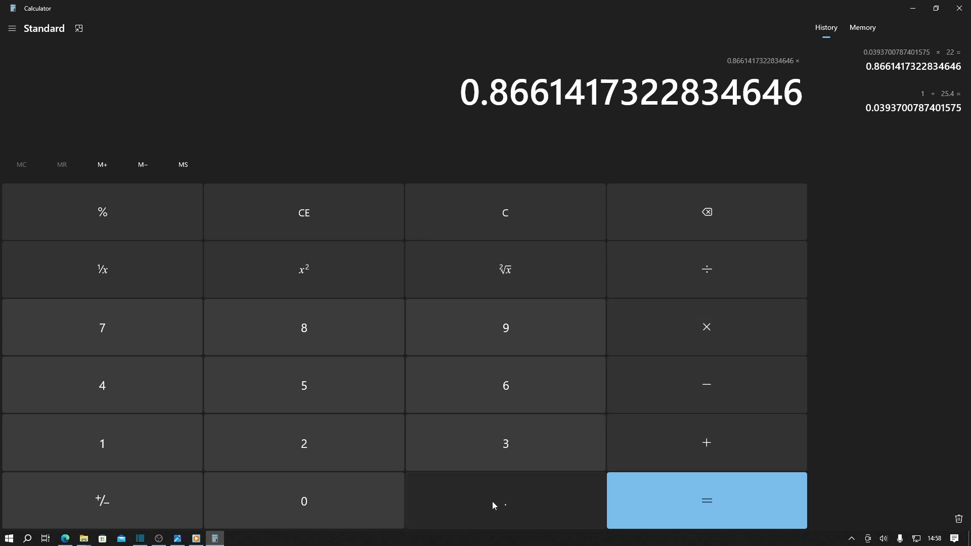
click(149, 343)
click(291, 390)
click(734, 486)
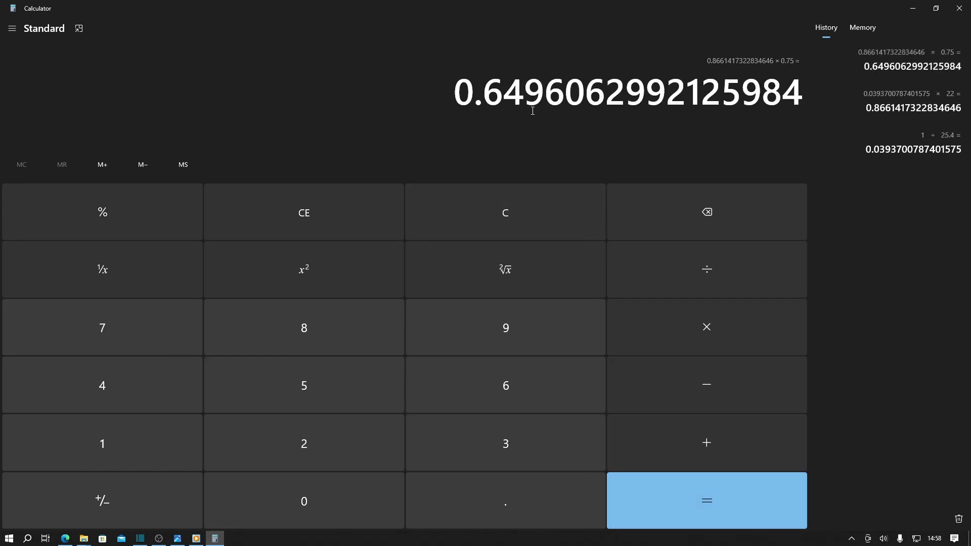
Multiply the core area calculated from the 22 mm dimension by 5.58 and square the result
click(729, 328)
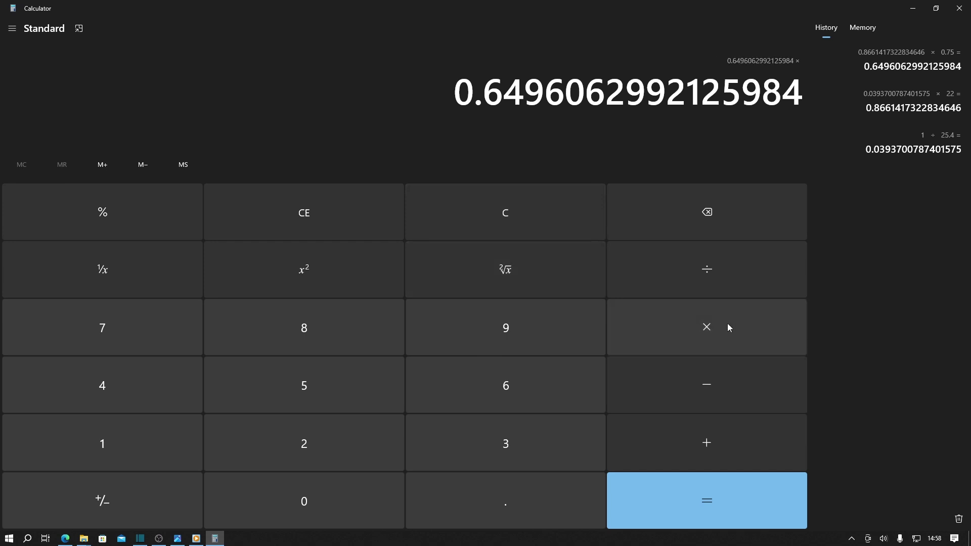
click(339, 395)
click(488, 497)
click(341, 377)
click(328, 326)
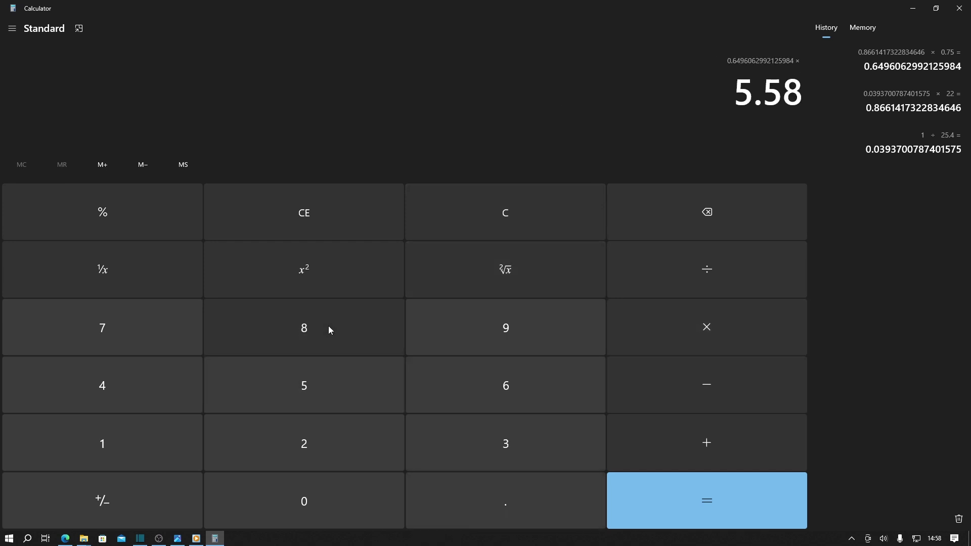
click(704, 499)
click(334, 283)
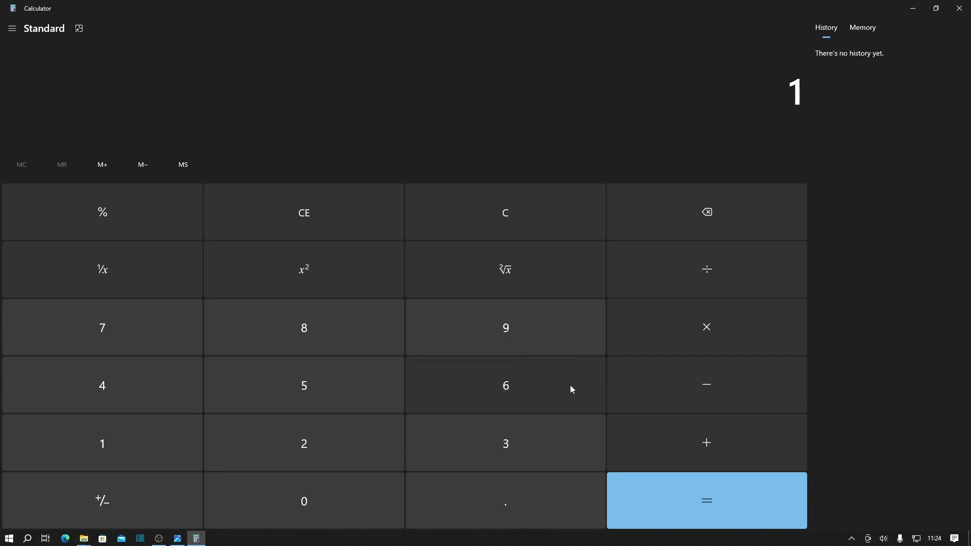
Convert 35 mm to inches by dividing 1 by 25.4 and multiplying the result by 35
click(694, 278)
click(340, 449)
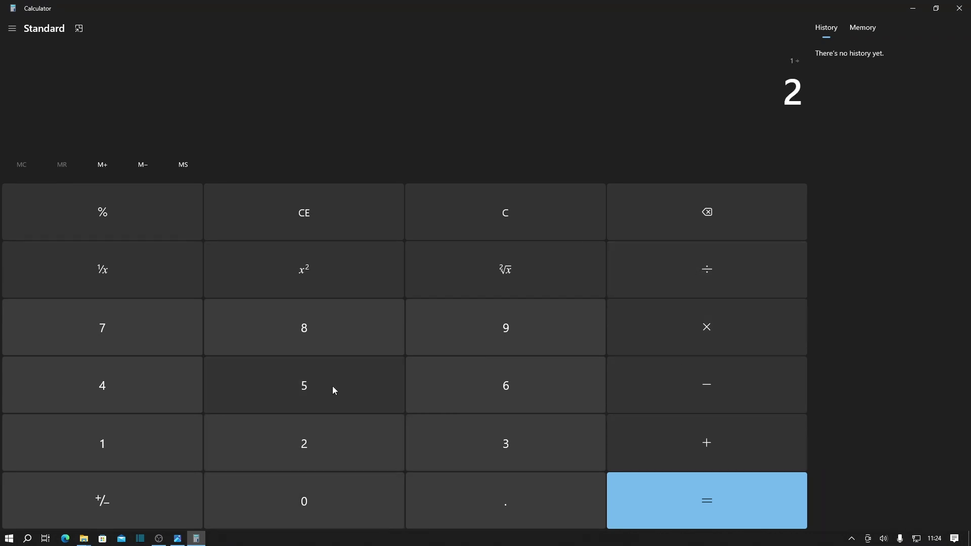
click(332, 386)
click(482, 513)
click(191, 382)
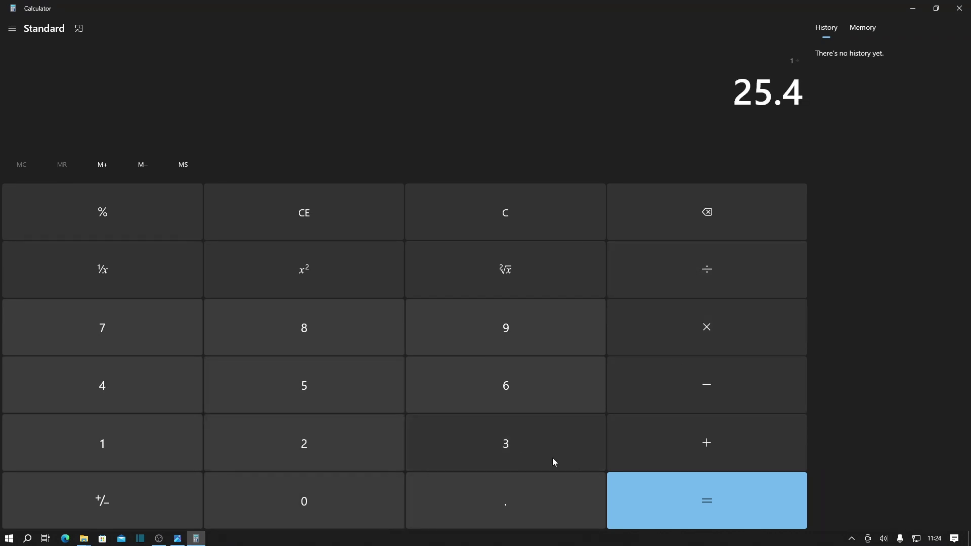
click(687, 499)
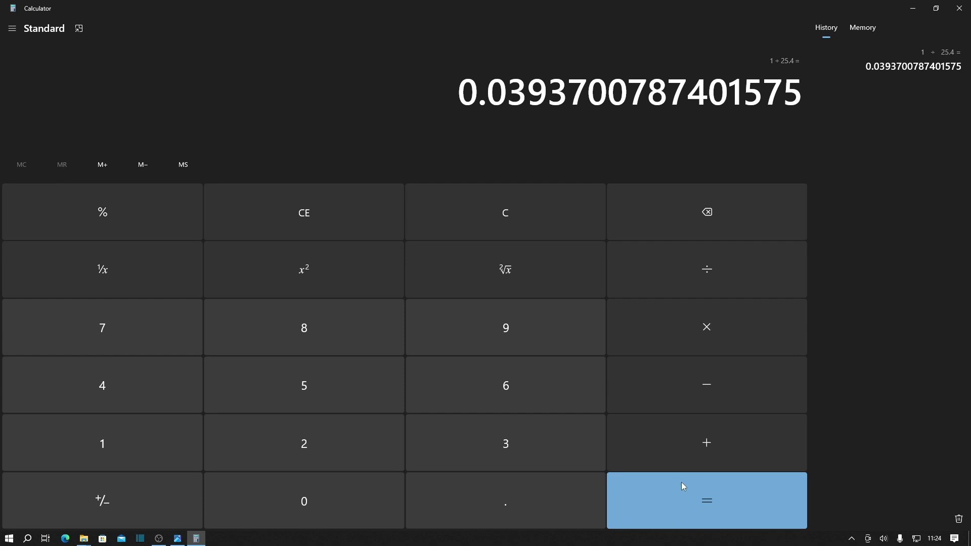
click(689, 329)
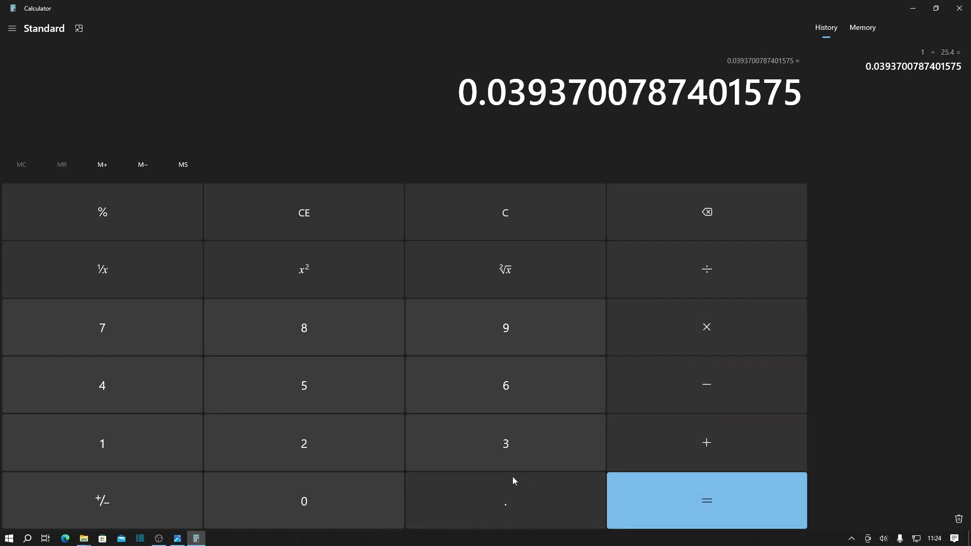
click(482, 443)
click(320, 391)
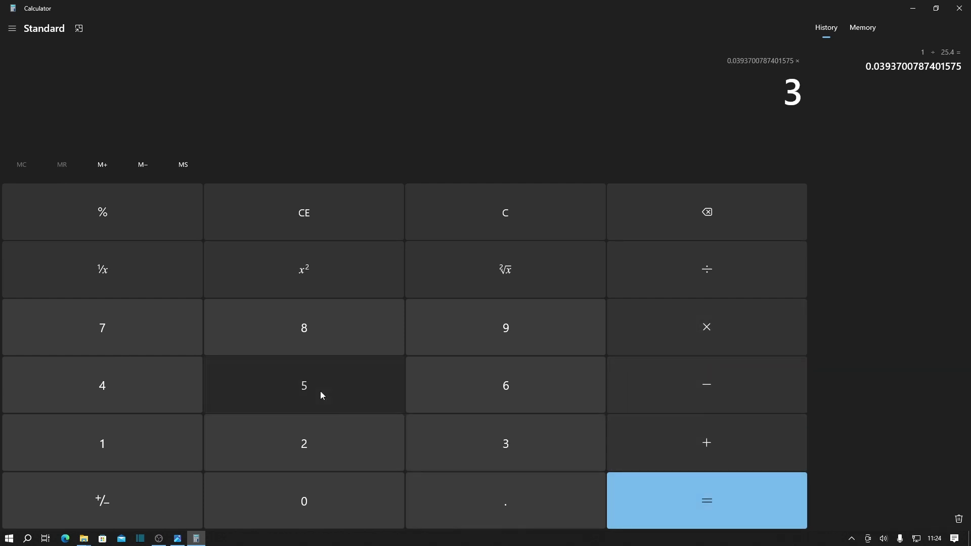
click(707, 494)
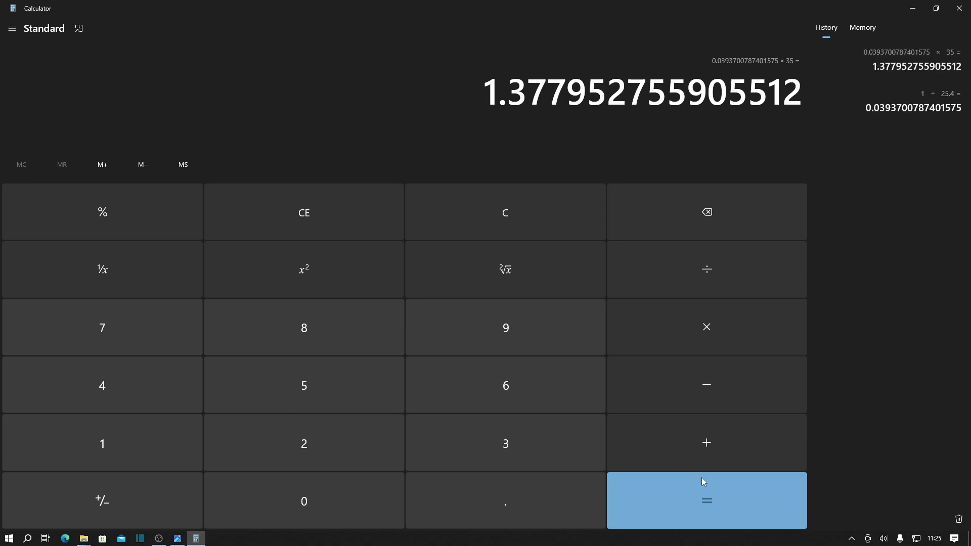
Multiply the converted 35 mm dimension by 1 to calculate the core area
click(707, 338)
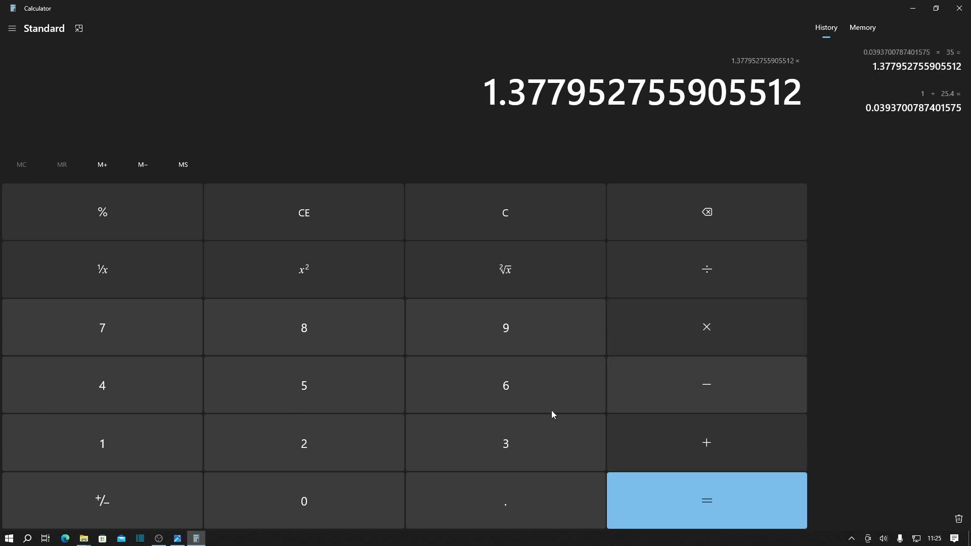
click(195, 439)
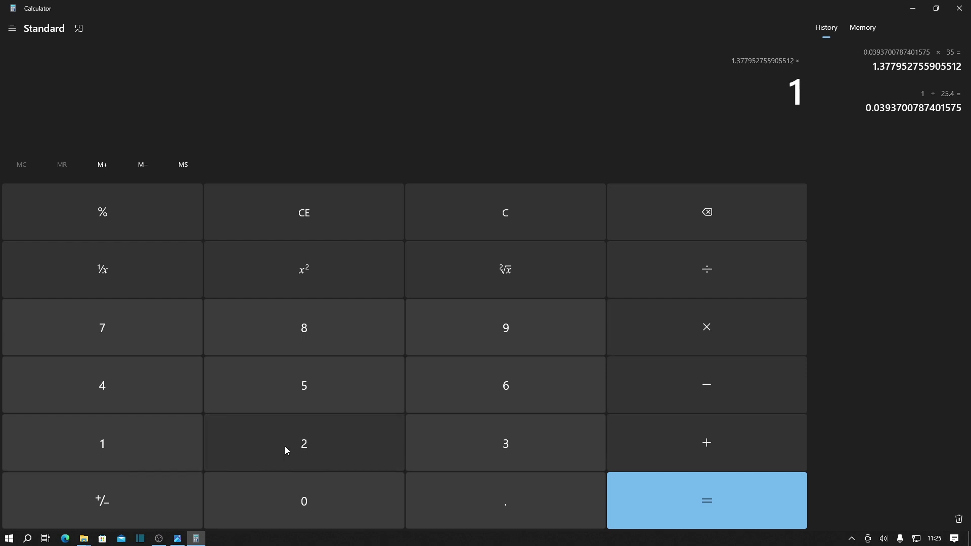
click(715, 499)
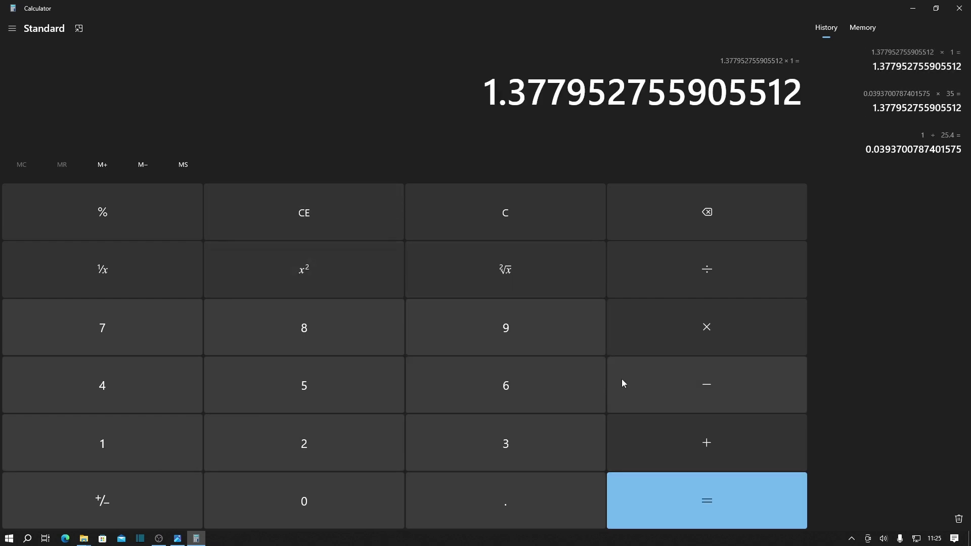
Multiply the core area calculated from the 35 mm dimension by 5.58 and square the result
click(621, 337)
click(284, 381)
click(455, 493)
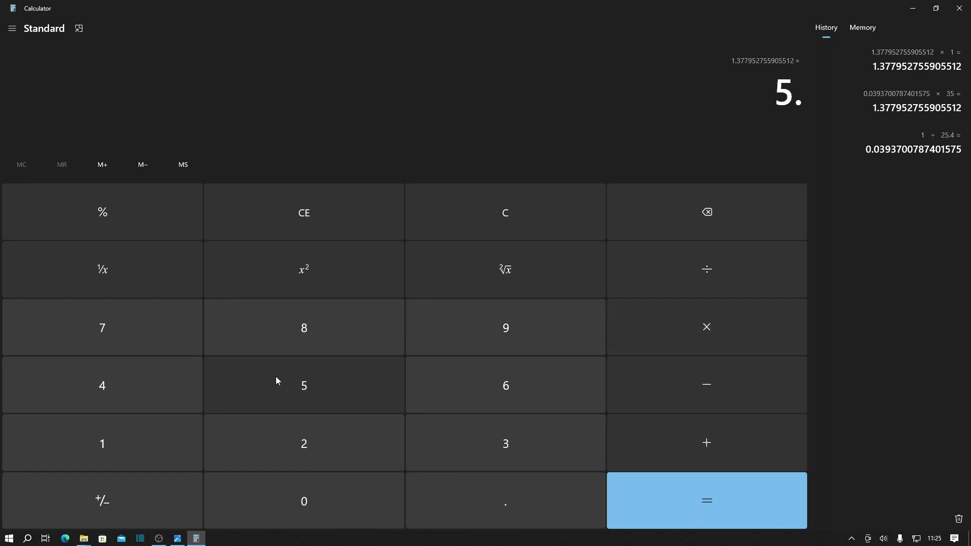
click(276, 380)
click(299, 332)
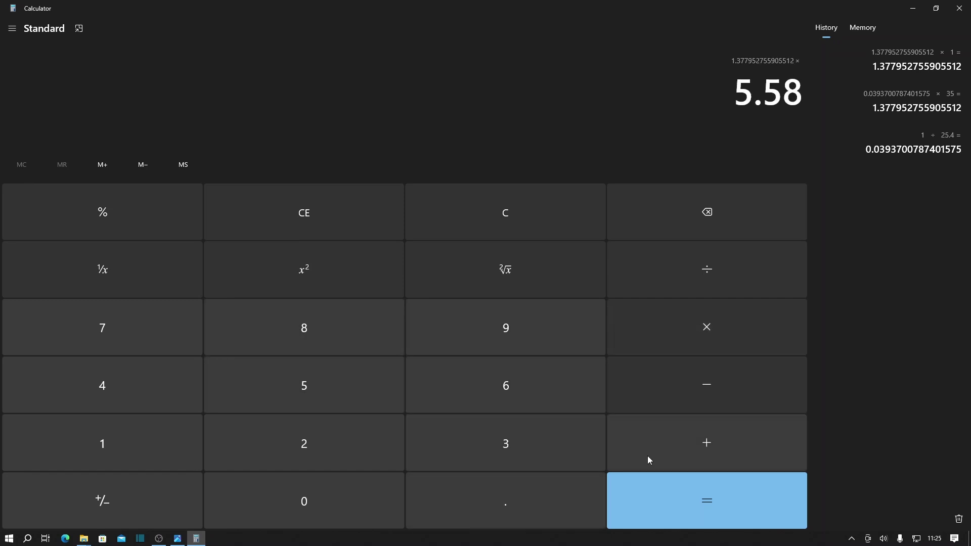
click(688, 489)
click(283, 267)
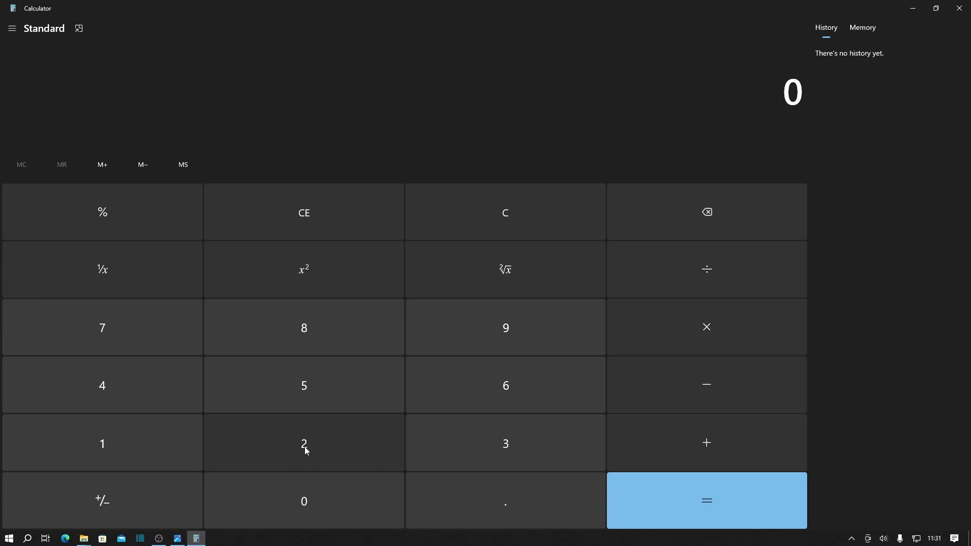
Convert 27 mm to inches by dividing 1 by 25.4 and multiplying the result by 27
click(166, 450)
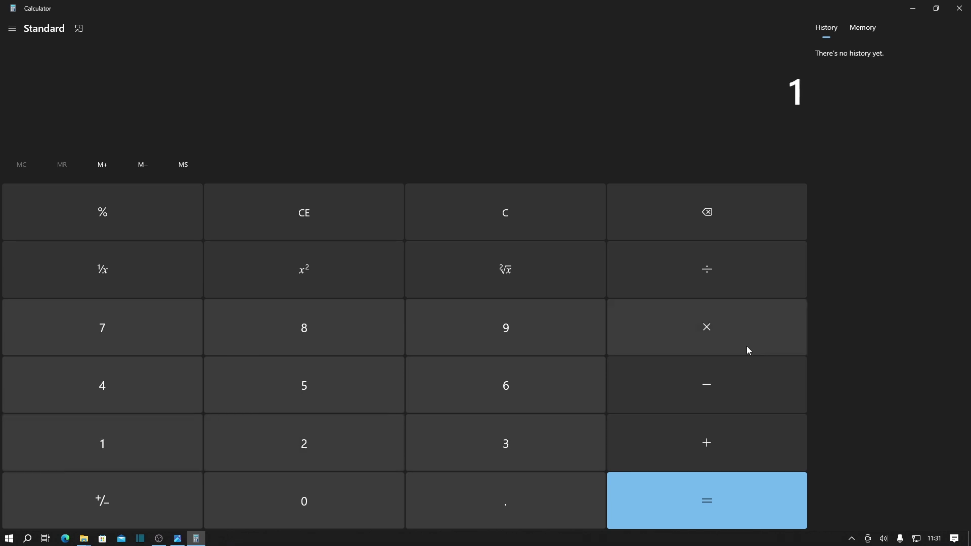
click(705, 285)
click(339, 454)
click(345, 403)
click(430, 486)
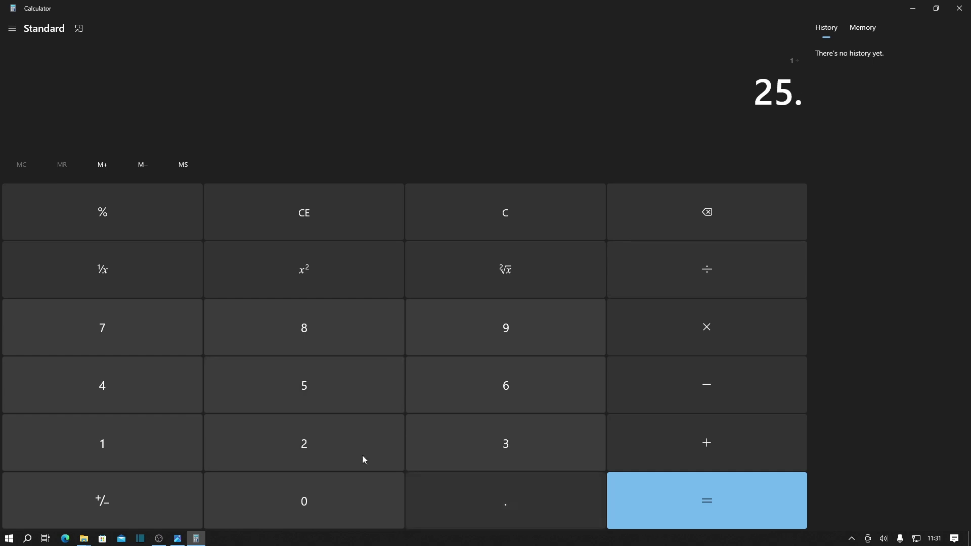
click(143, 388)
click(759, 337)
click(322, 449)
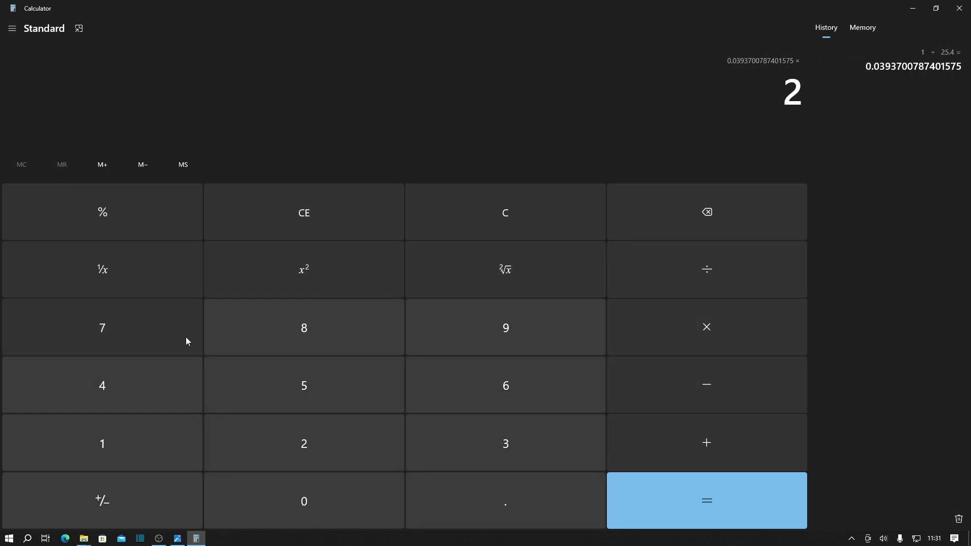
click(186, 338)
click(696, 499)
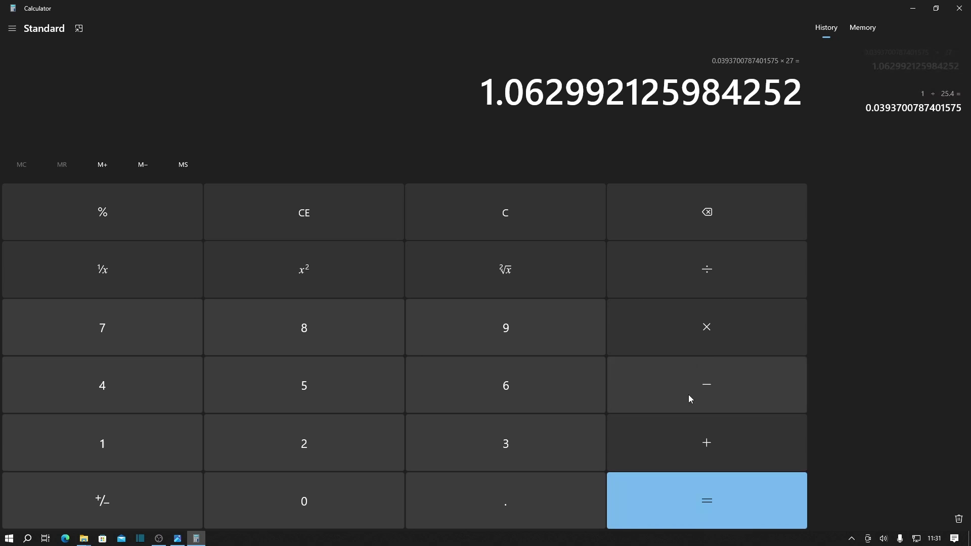
Multiply the converted 27 mm dimension by 2 to calculate the core area
click(704, 328)
click(327, 457)
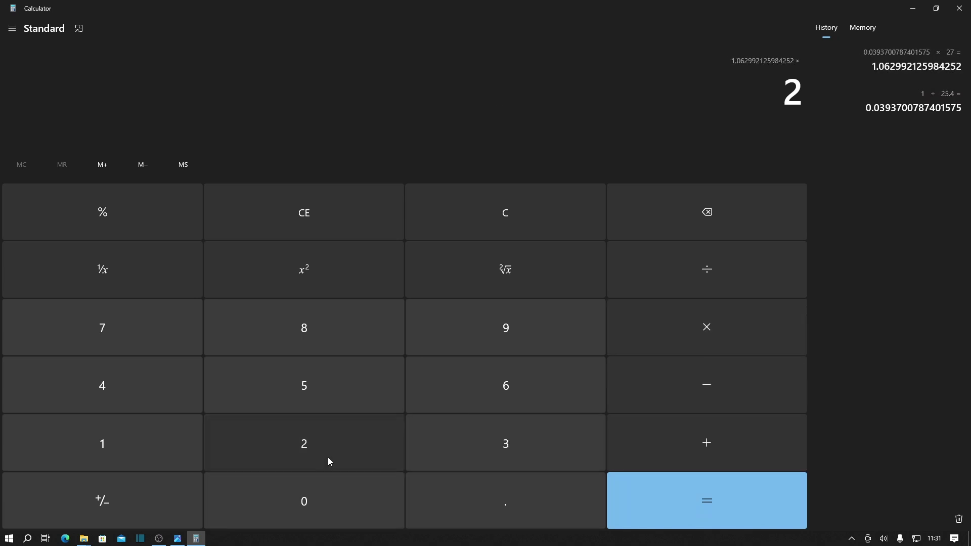
click(764, 510)
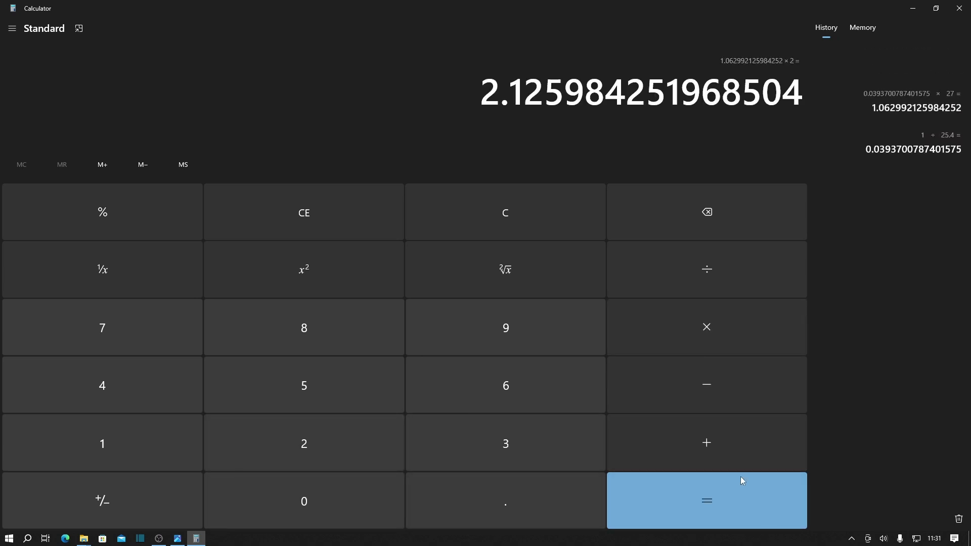
Multiply the core area calculated from the 27 mm dimension by 5.58 and square the result
click(699, 339)
click(348, 399)
click(499, 503)
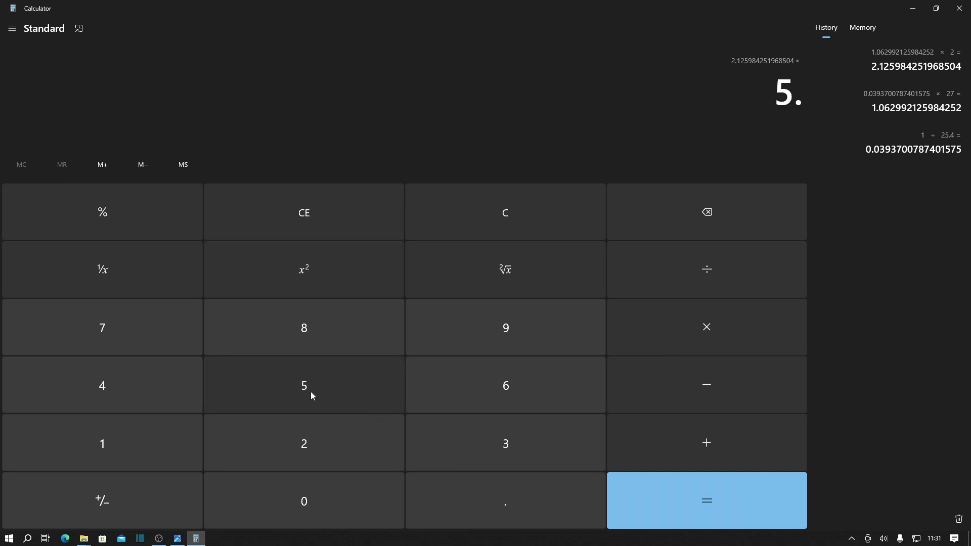
click(310, 389)
click(312, 353)
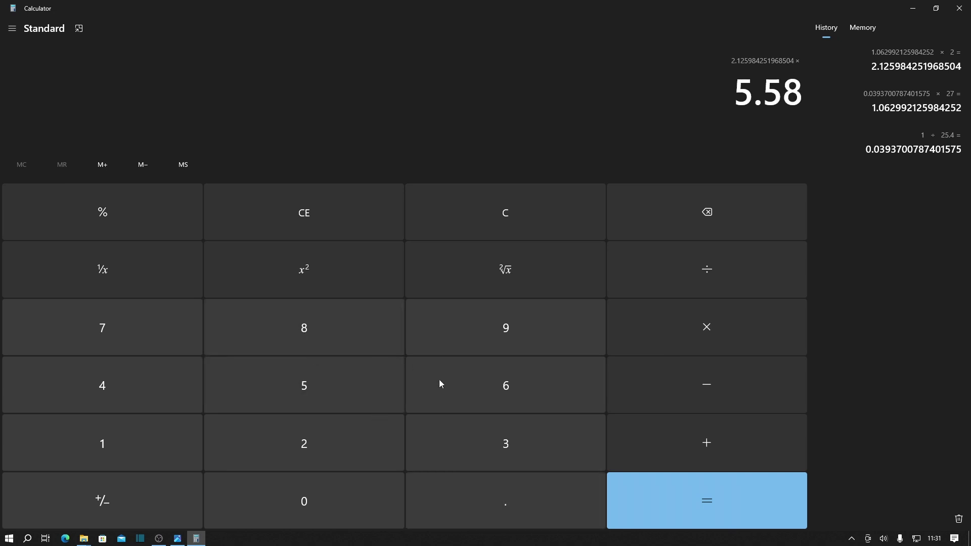
click(676, 494)
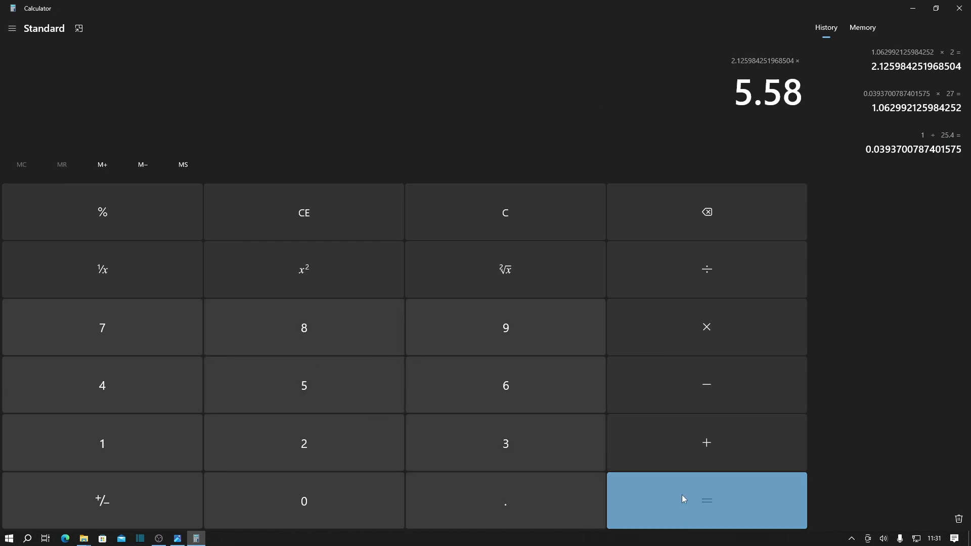
click(311, 274)
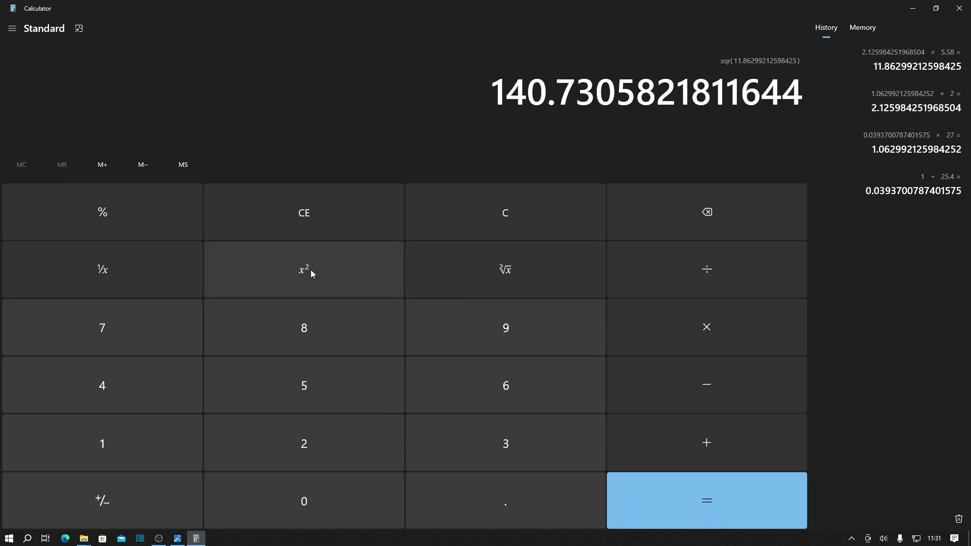